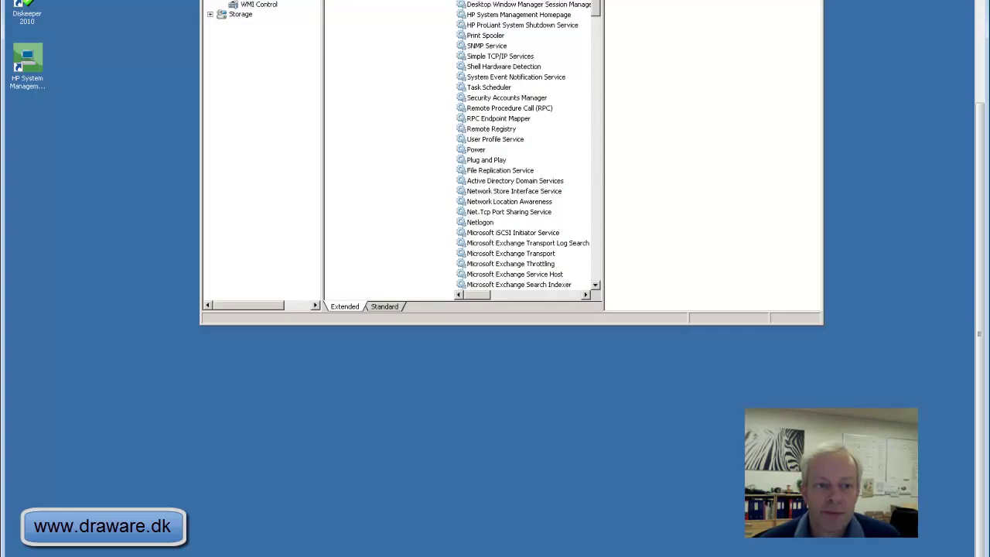
# Look up the SNMP Services feature in the Add Features wizard, then cancel without installing.
pyautogui.click(979, 97)
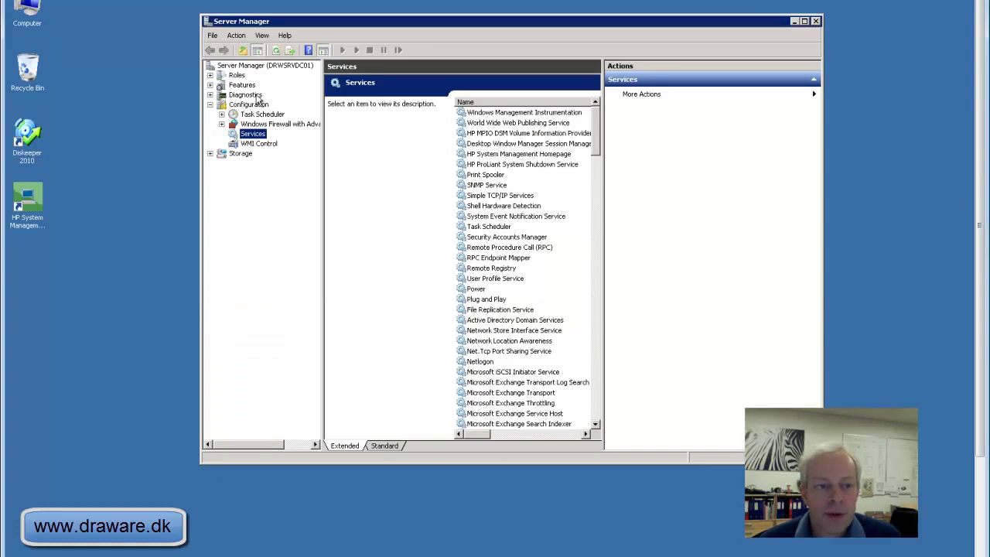
pyautogui.click(242, 85)
pyautogui.rightClick(246, 86)
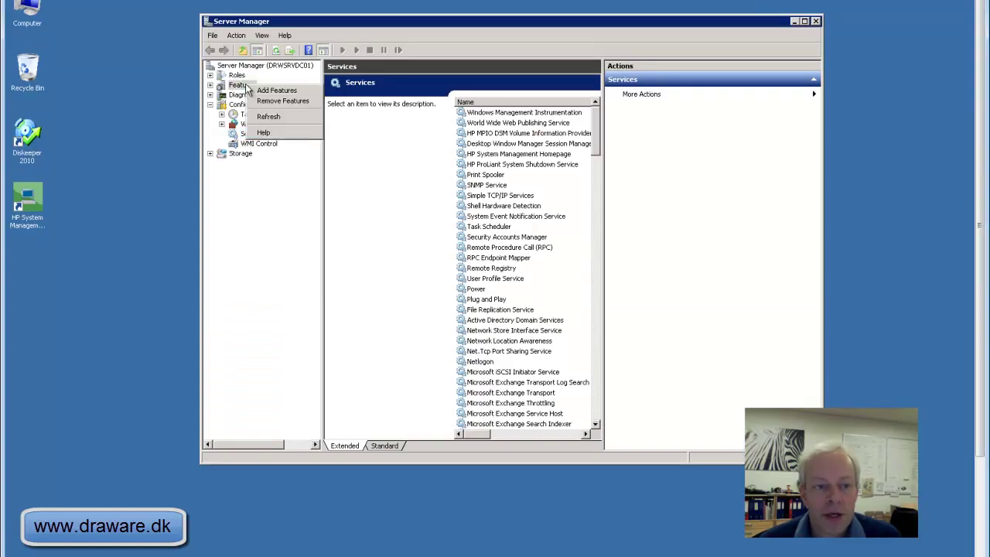
pyautogui.click(272, 91)
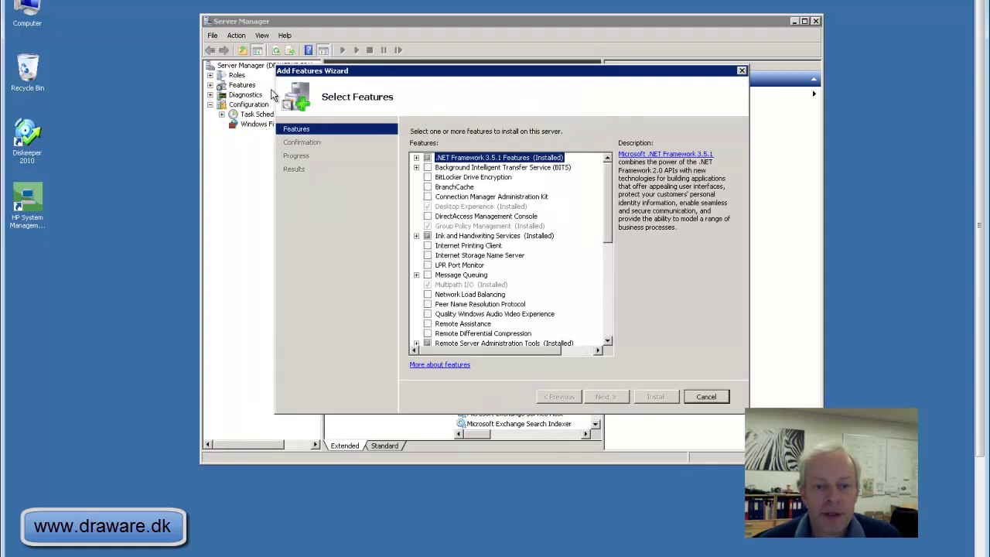
pyautogui.moveTo(607, 223); pyautogui.dragTo(607, 291)
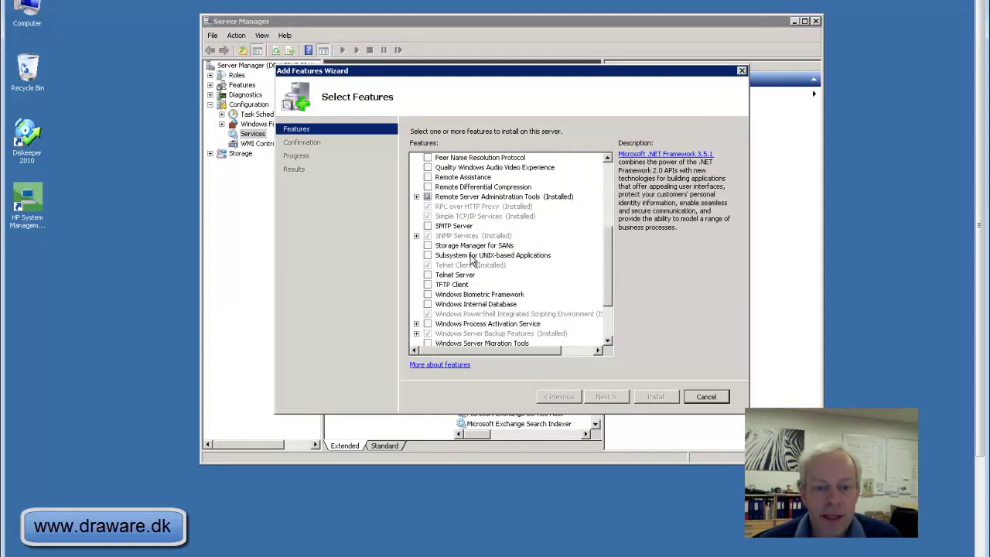
pyautogui.click(455, 236)
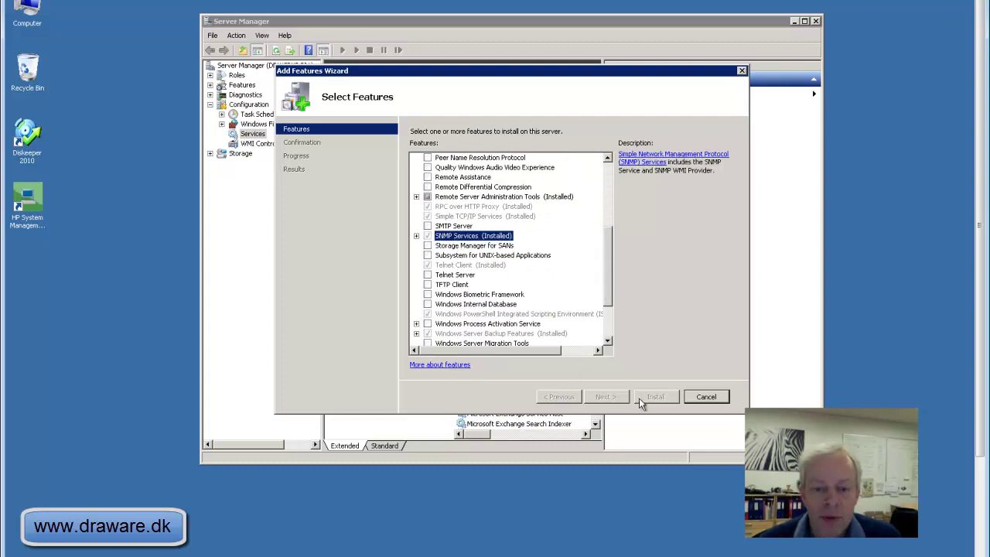
pyautogui.click(741, 71)
pyautogui.click(557, 249)
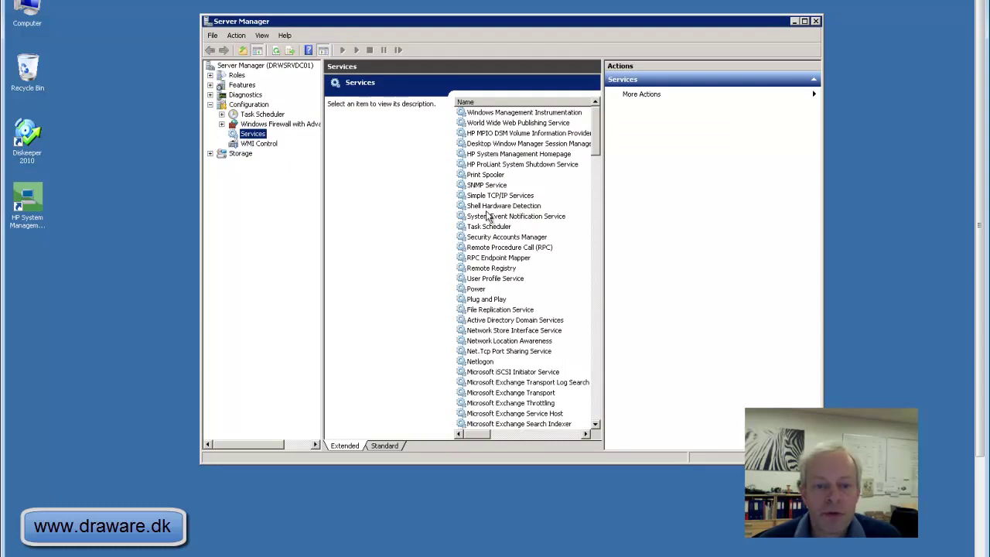
# Open Properties for SNMP Service from its context menu in the Services list.
pyautogui.click(487, 185)
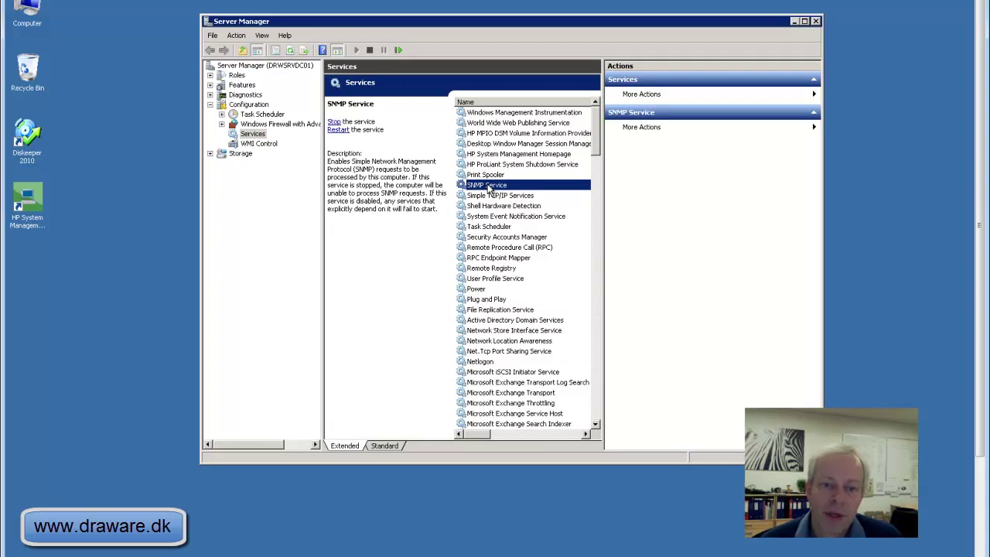
pyautogui.rightClick(488, 188)
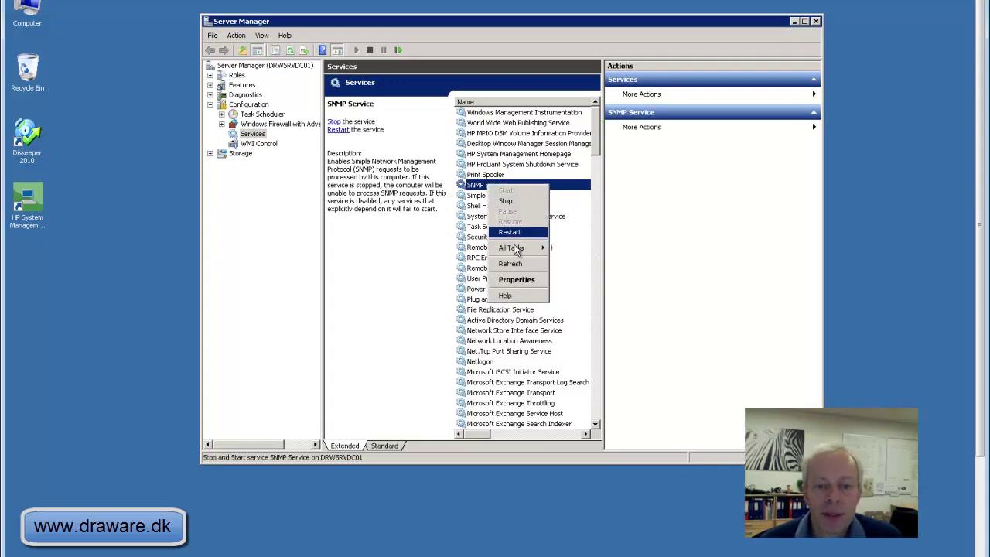
pyautogui.click(517, 277)
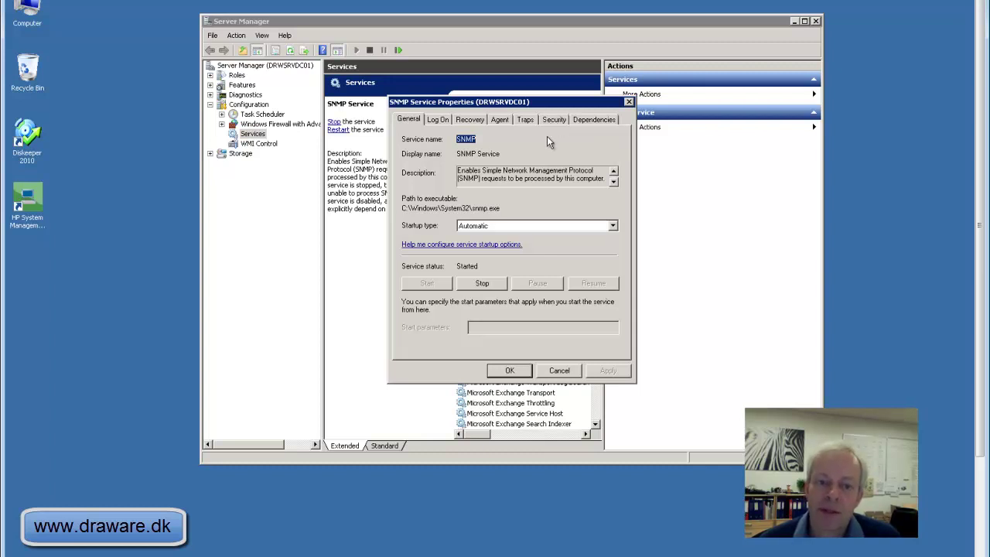
# Switch SNMP Service Properties to the Security tab.
pyautogui.click(553, 120)
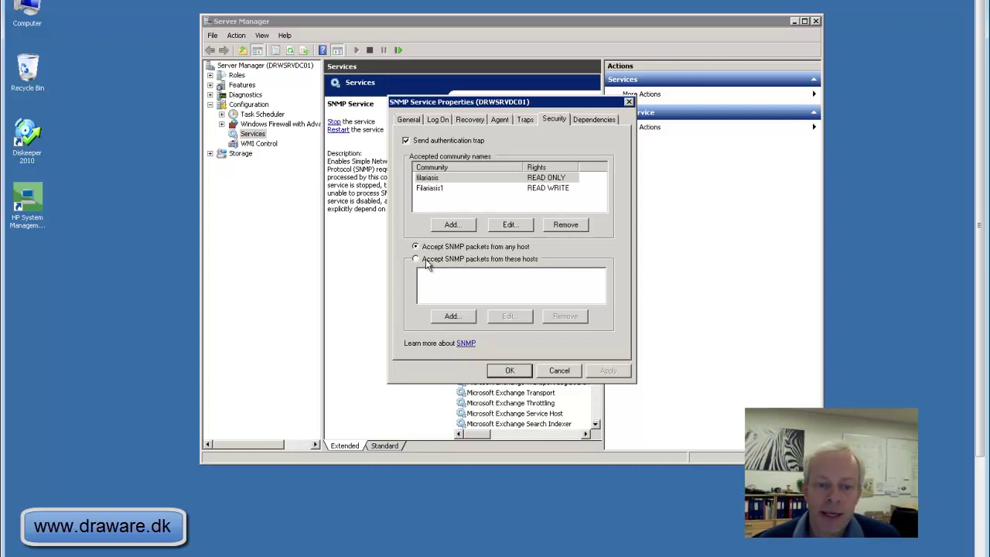
# Pick 'Accept SNMP packets from these hosts', check the Agent tab's Contact and Location, then cancel.
pyautogui.click(428, 262)
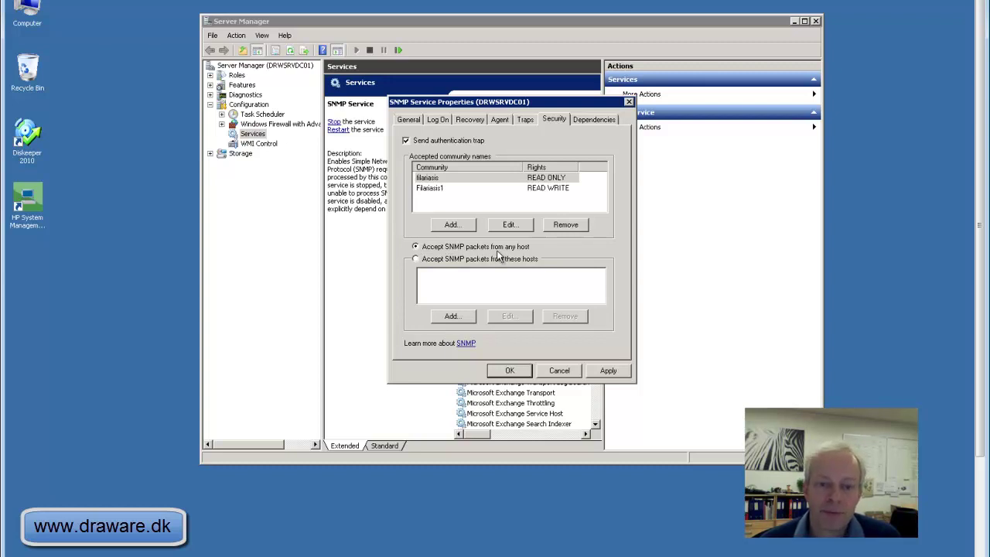
pyautogui.click(500, 120)
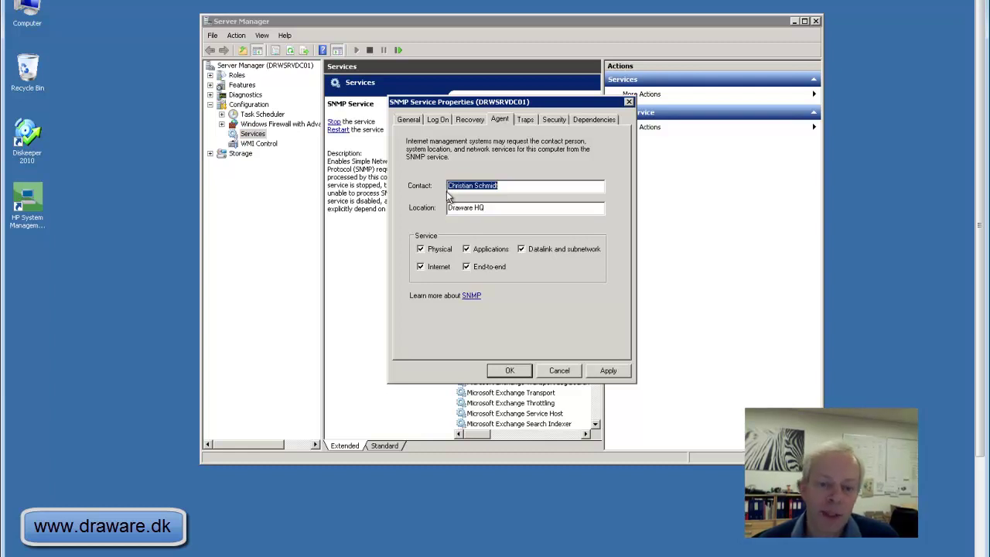
pyautogui.click(559, 372)
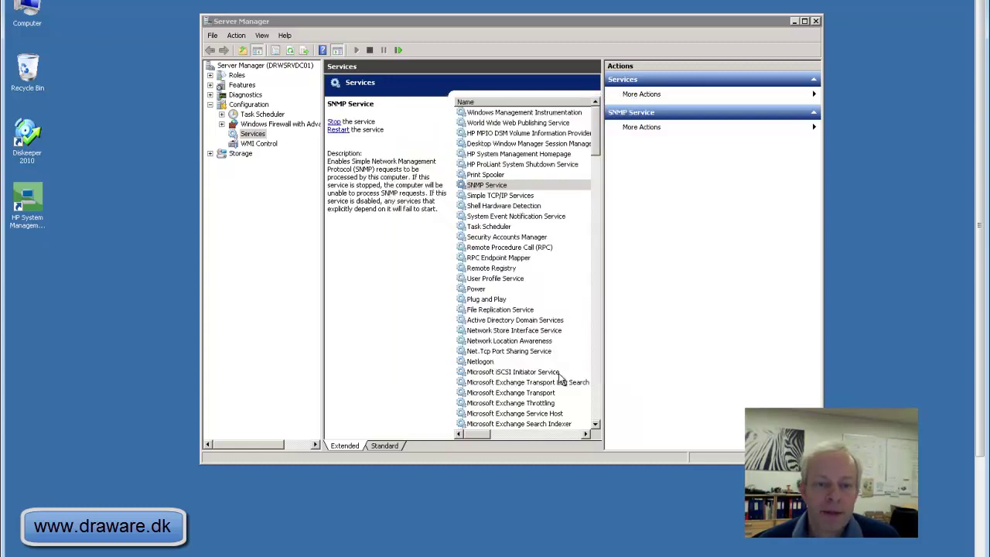
# Close Server Manager and log off from the server via the Start menu.
pyautogui.click(815, 21)
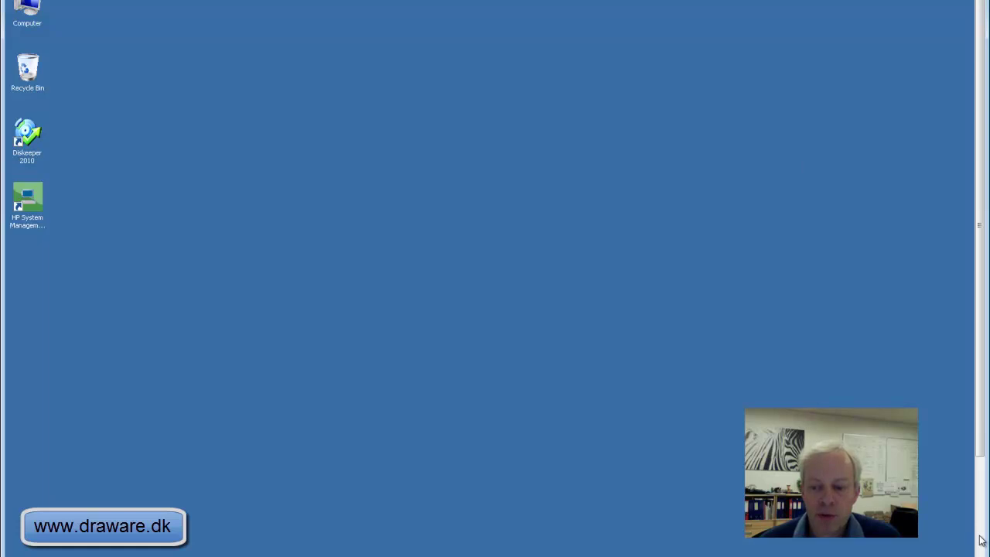
pyautogui.scroll(-3, 981, 542)
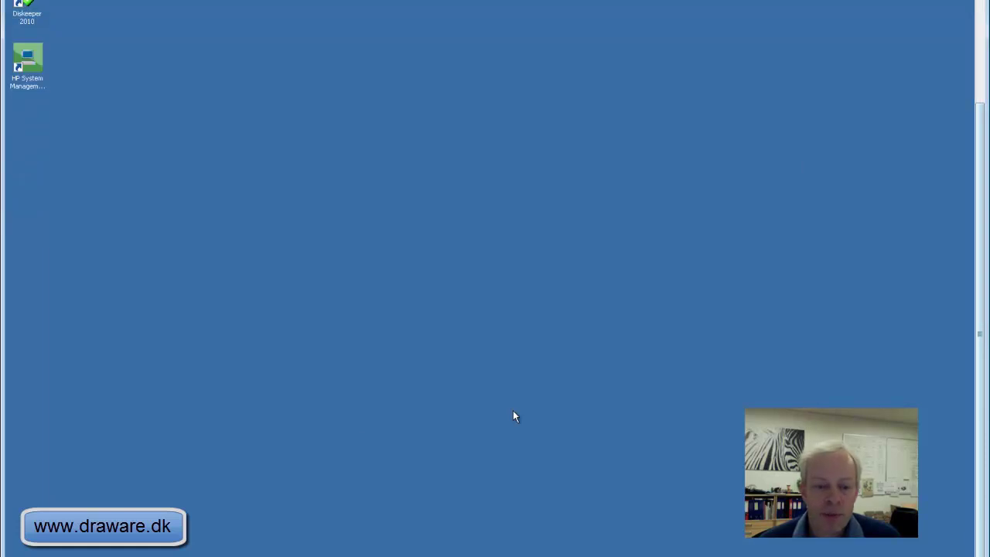
pyautogui.press('super')
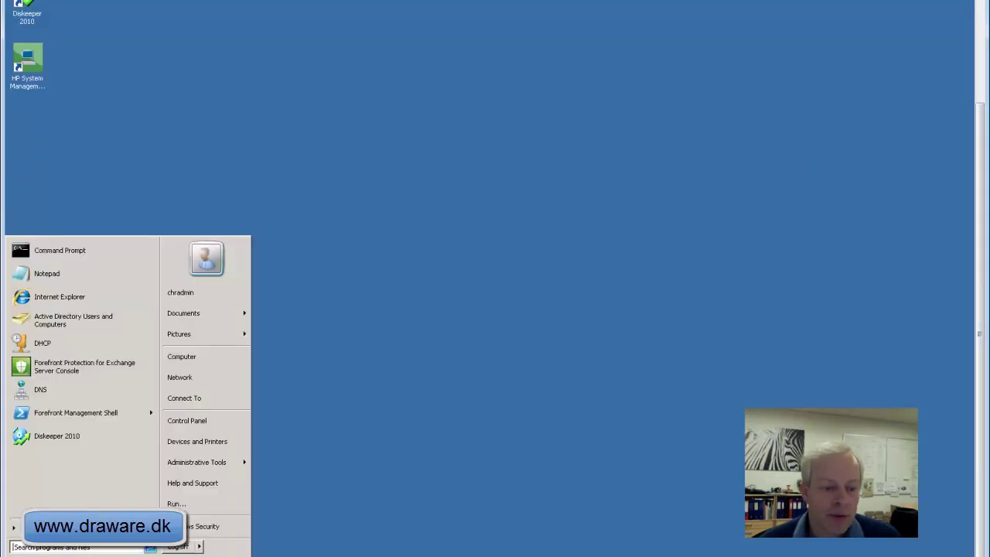
pyautogui.click(179, 546)
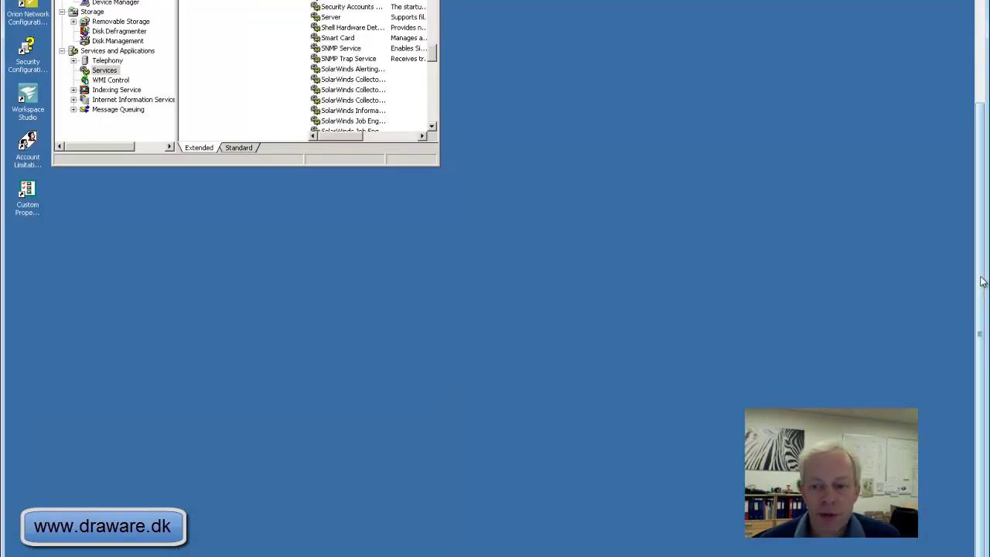
# Select SNMP Service on the other server, then bring up Add or Remove Programs.
pyautogui.scroll(3, 753, 247)
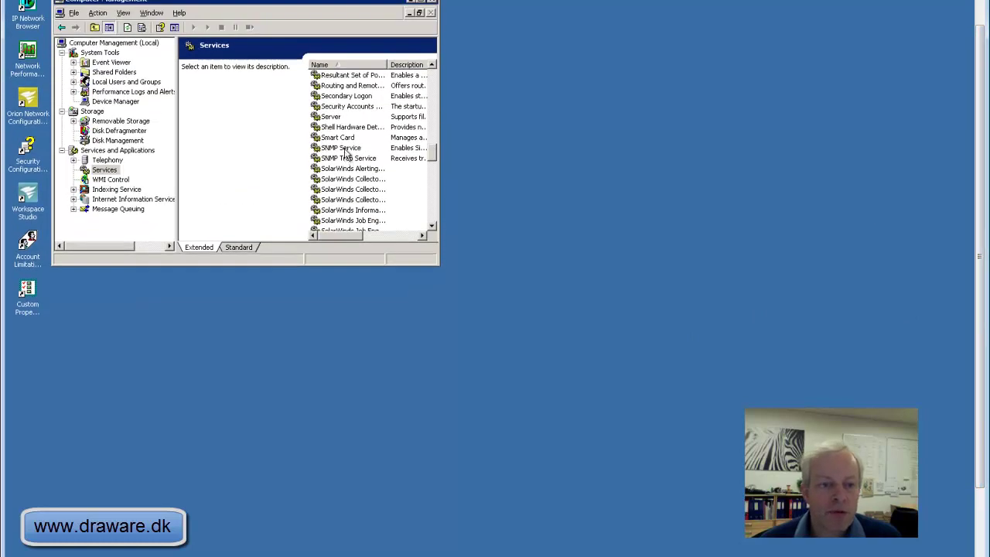
pyautogui.click(344, 150)
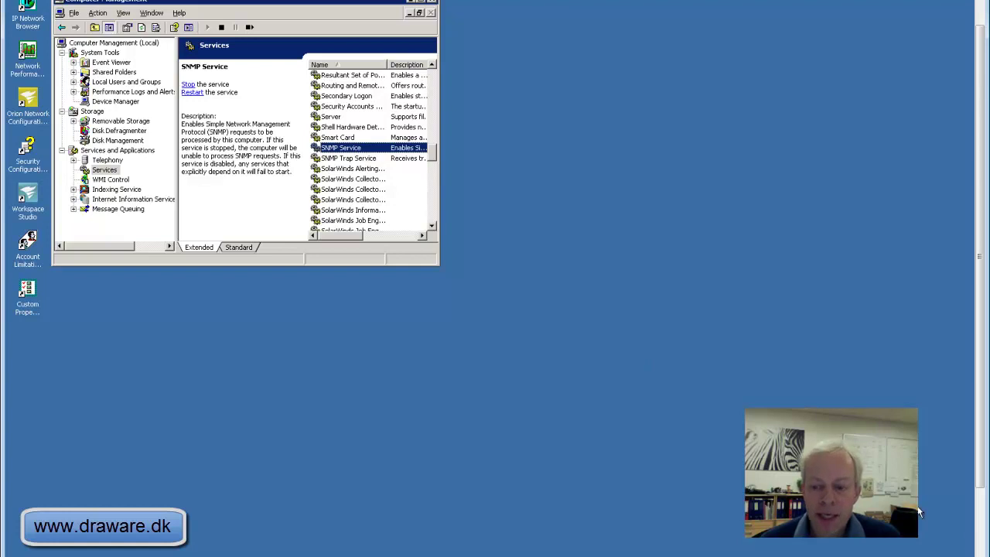
pyautogui.scroll(-3, 979, 544)
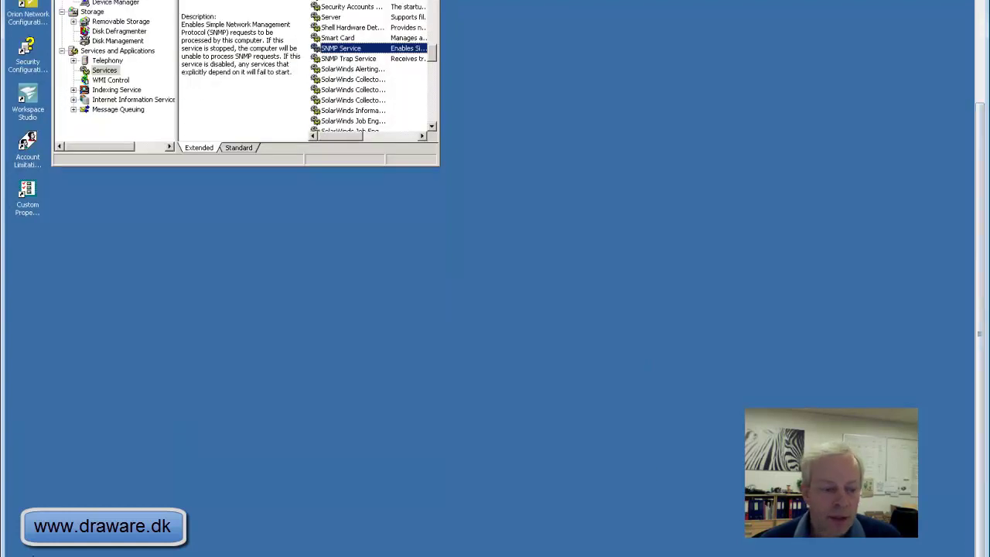
pyautogui.click(38, 552)
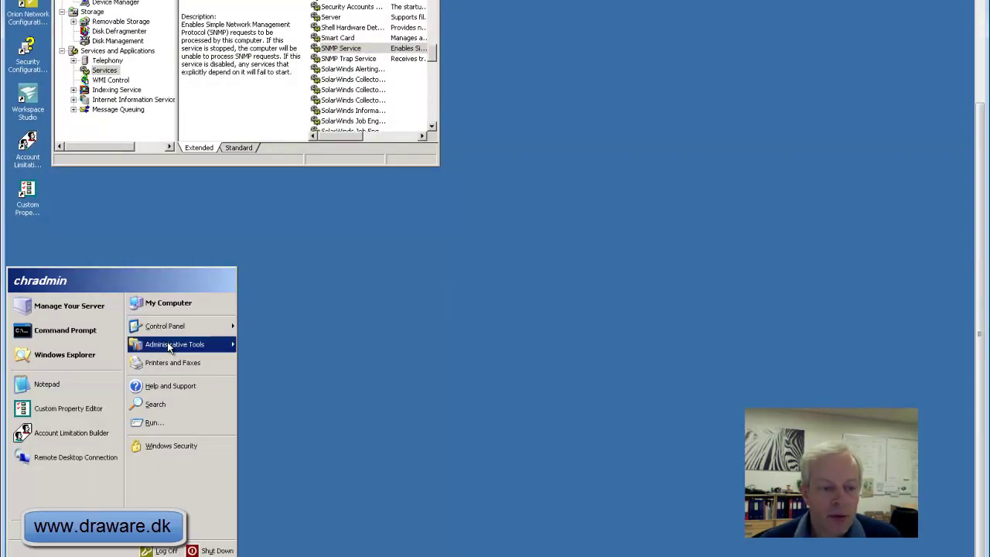
pyautogui.moveTo(170, 331)
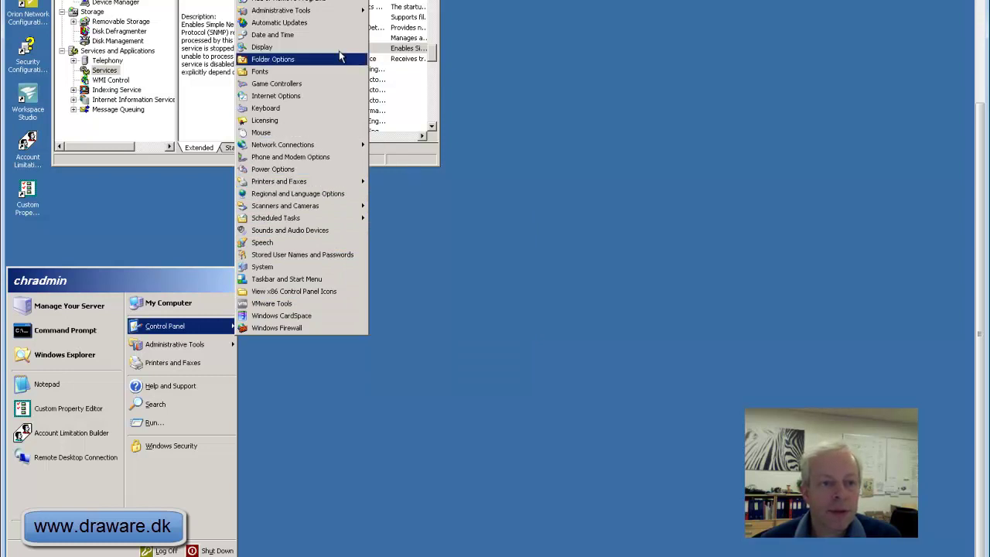
pyautogui.click(334, 2)
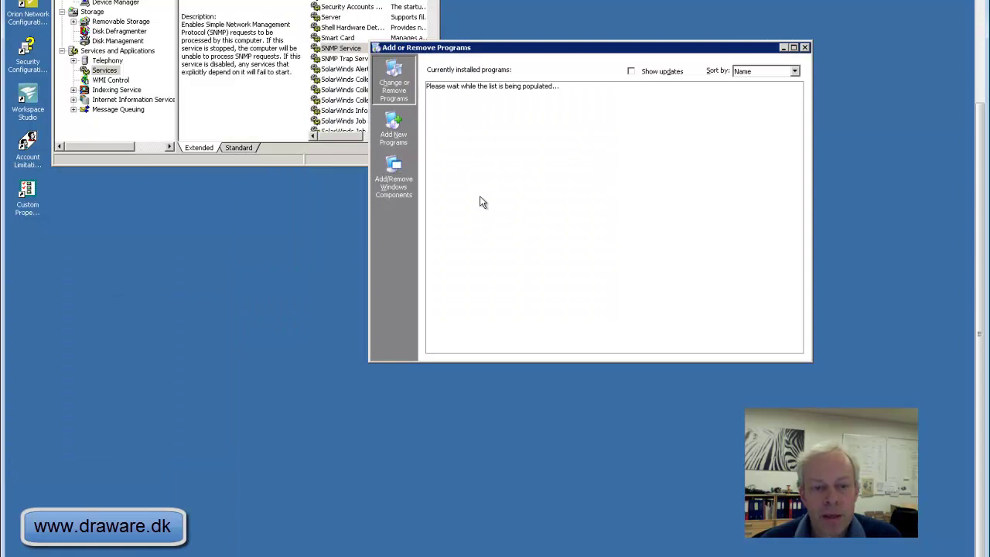
# Launch the Windows Components Wizard via Add/Remove Windows Components.
pyautogui.click(401, 190)
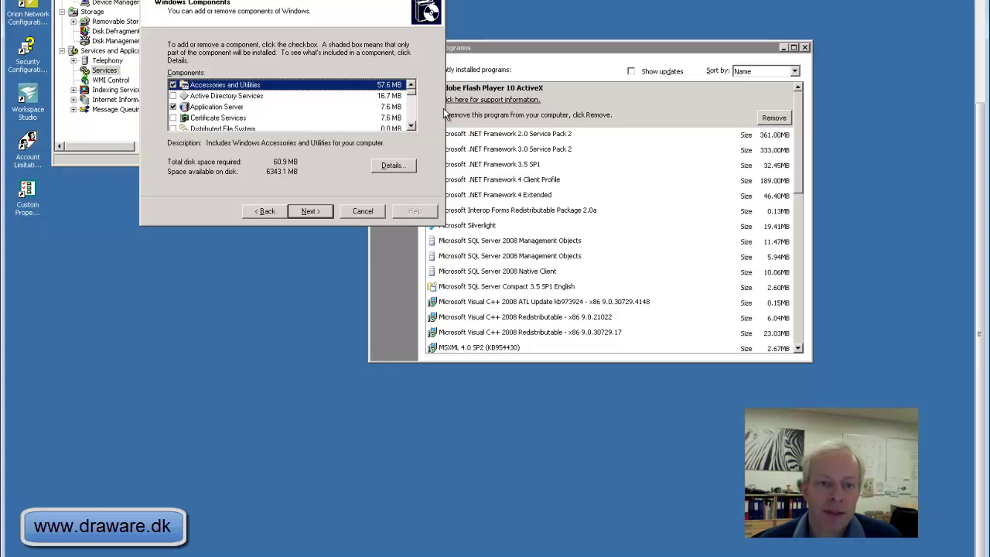
# Scroll to Management and Monitoring Tools in the components wizard and view its Details.
pyautogui.moveTo(323, 2); pyautogui.dragTo(435, 142)
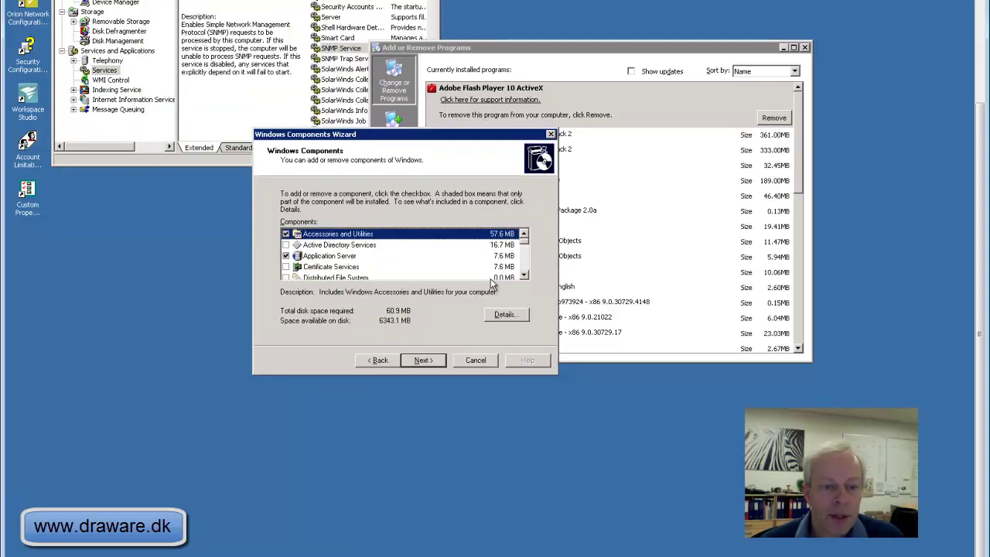
pyautogui.click(523, 275)
pyautogui.click(524, 275)
pyautogui.click(524, 275)
pyautogui.click(523, 275)
pyautogui.click(524, 276)
pyautogui.click(523, 275)
pyautogui.click(523, 275)
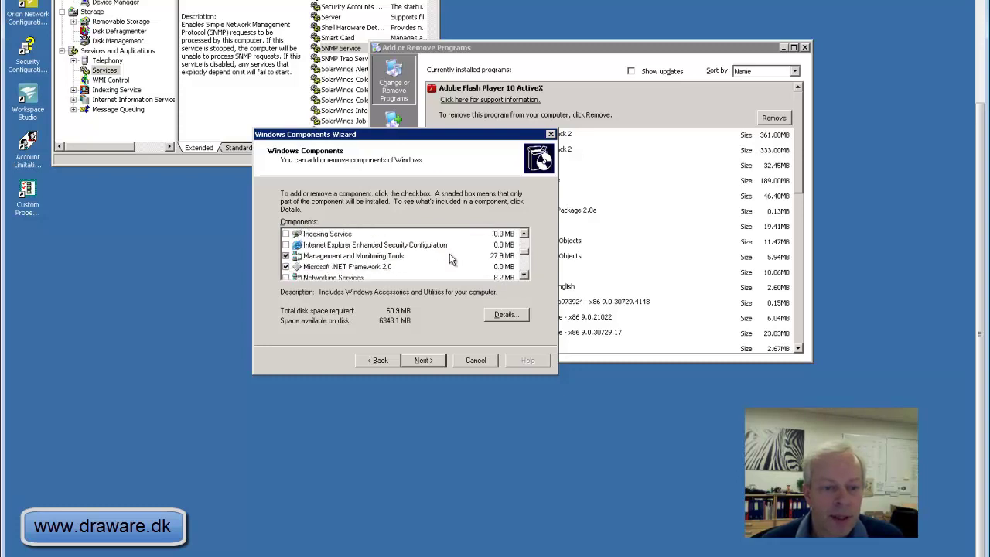
pyautogui.click(335, 262)
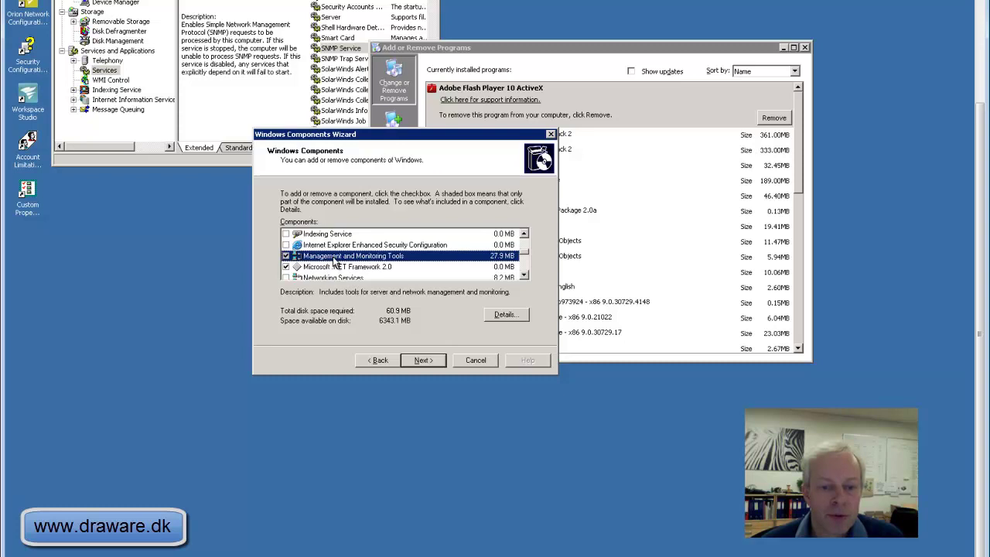
pyautogui.click(499, 315)
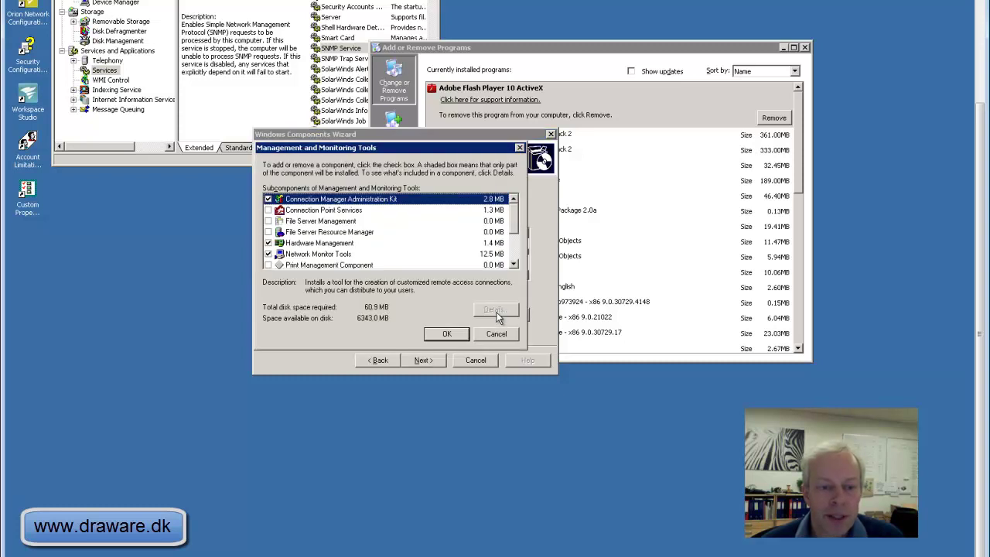
# Tick Simple Network Management Protocol, confirm, cancel the wizard and close Add or Remove Programs.
pyautogui.click(513, 265)
pyautogui.click(513, 265)
pyautogui.click(514, 264)
pyautogui.click(513, 265)
pyautogui.click(513, 264)
pyautogui.click(304, 223)
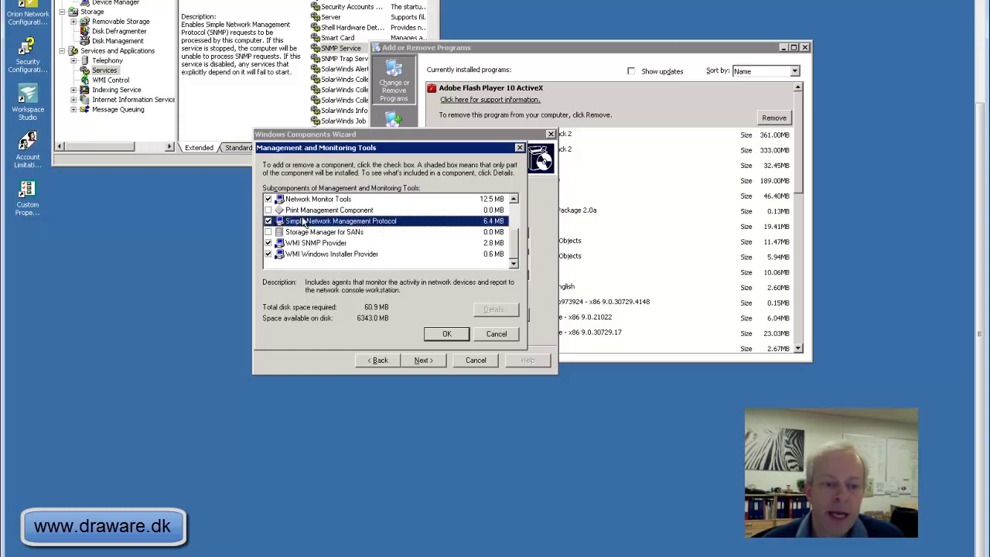
pyautogui.click(487, 338)
pyautogui.click(477, 359)
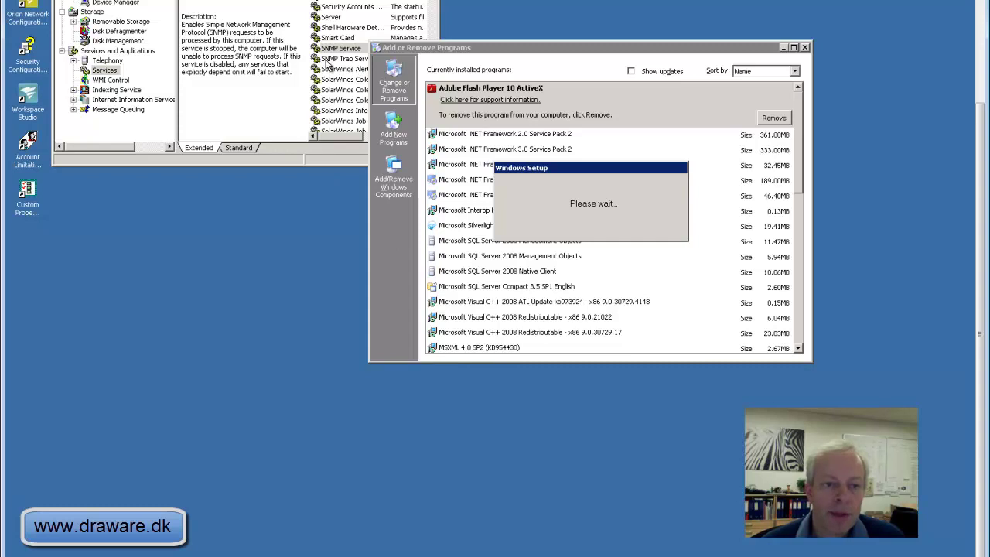
pyautogui.click(804, 47)
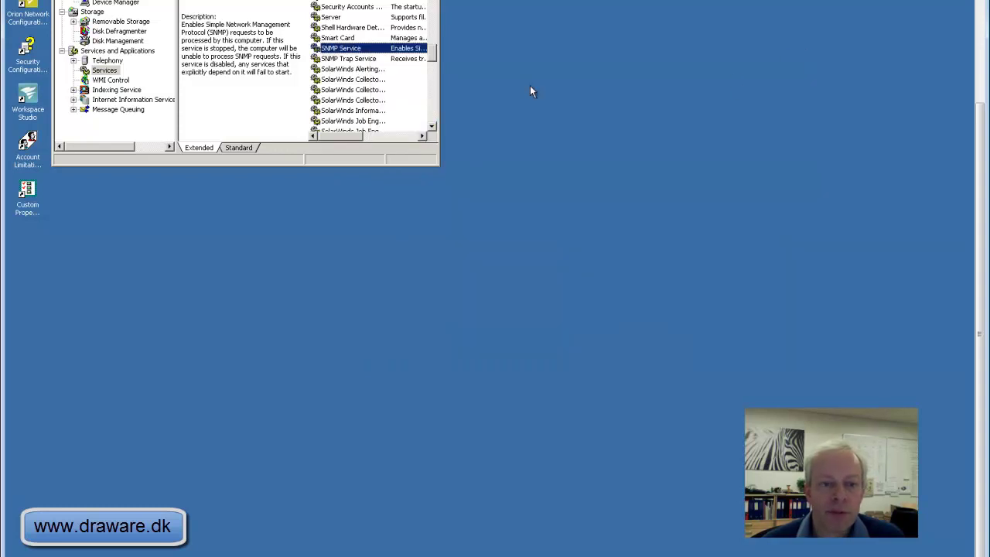
# Enter the agent contact's name and location Draware HQ, tick Physical and Datalink and subnetwork, then save.
pyautogui.doubleClick(374, 49)
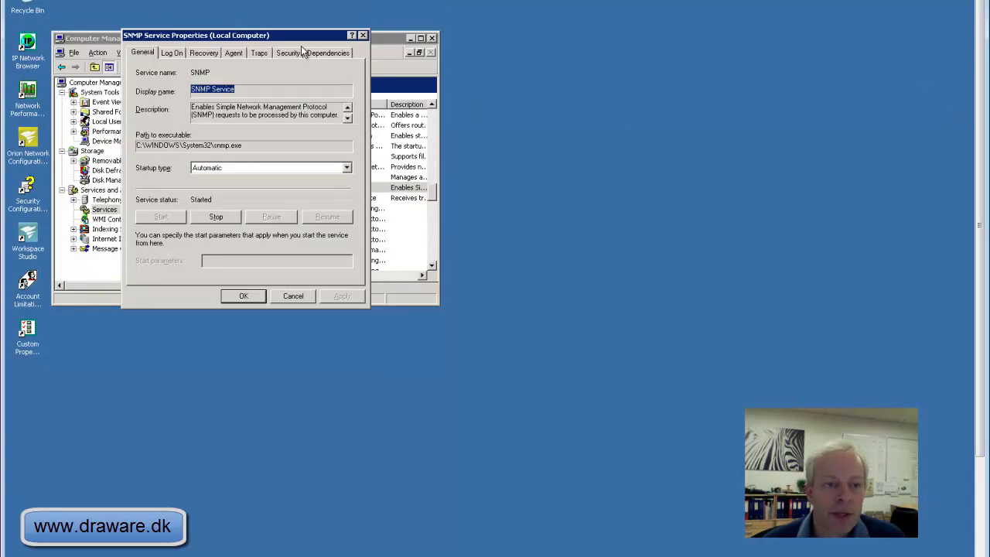
pyautogui.click(296, 53)
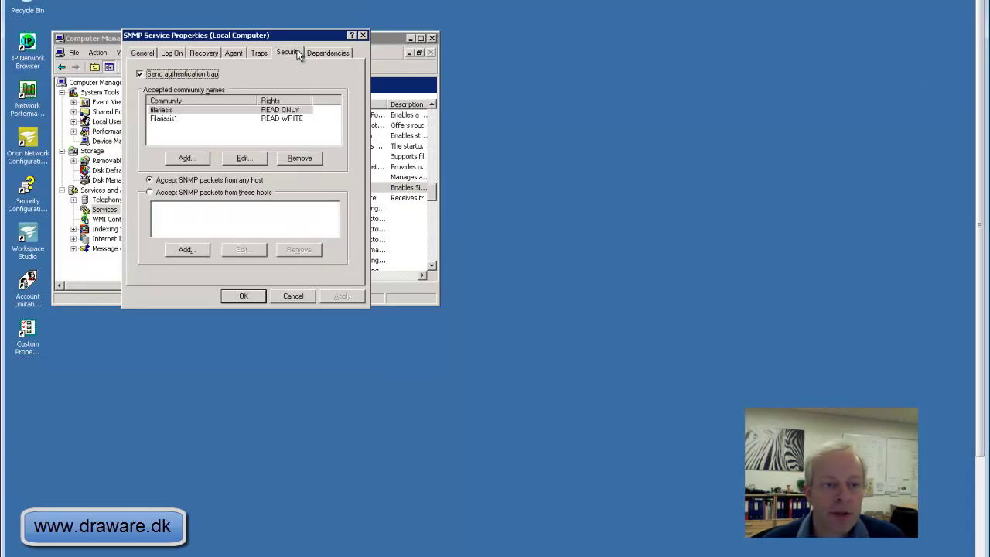
pyautogui.click(244, 51)
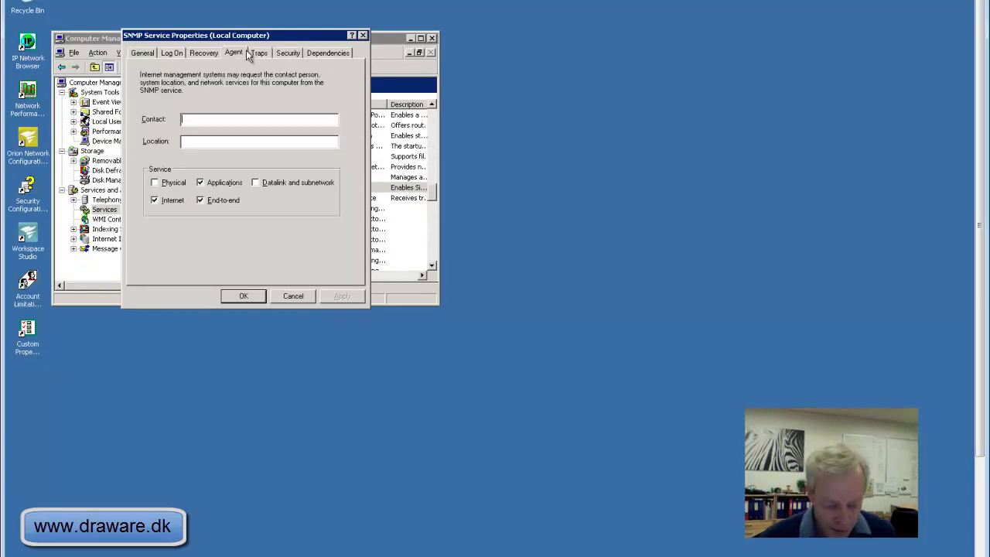
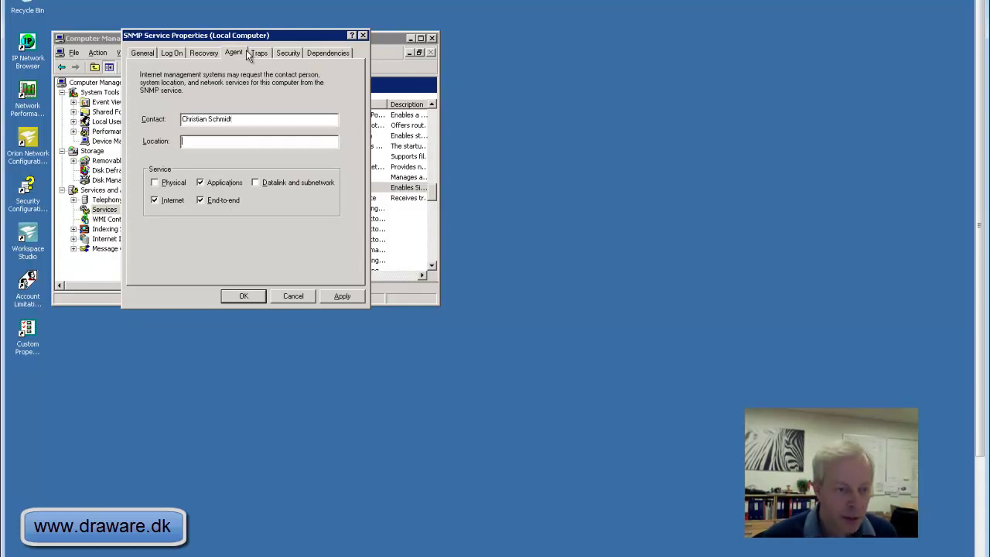
pyautogui.write('Draware HQ')
pyautogui.click(254, 182)
pyautogui.click(154, 182)
pyautogui.click(342, 300)
pyautogui.click(255, 303)
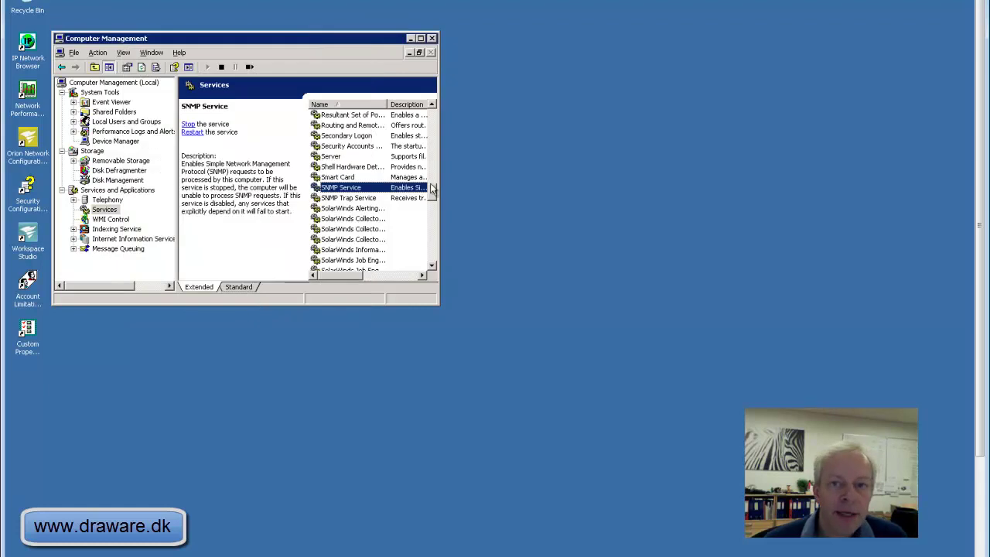